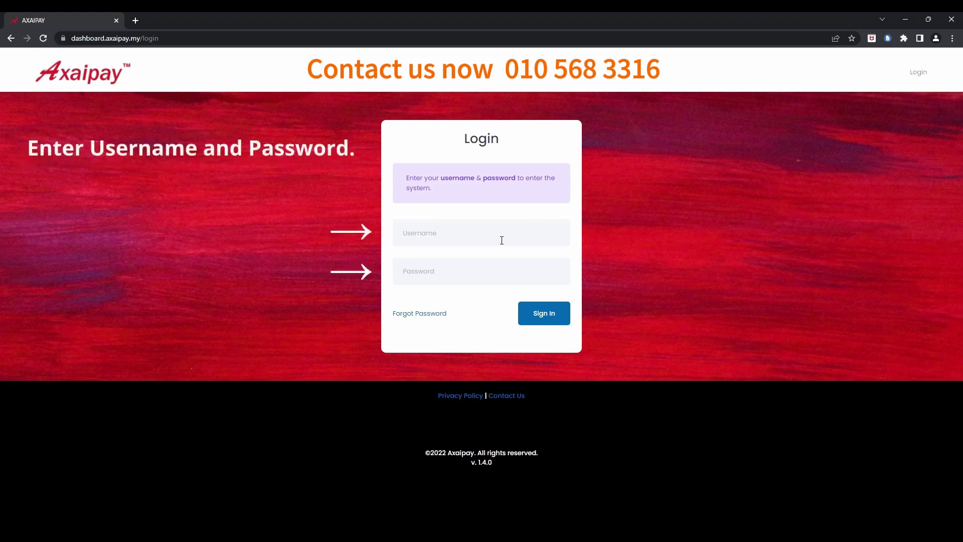
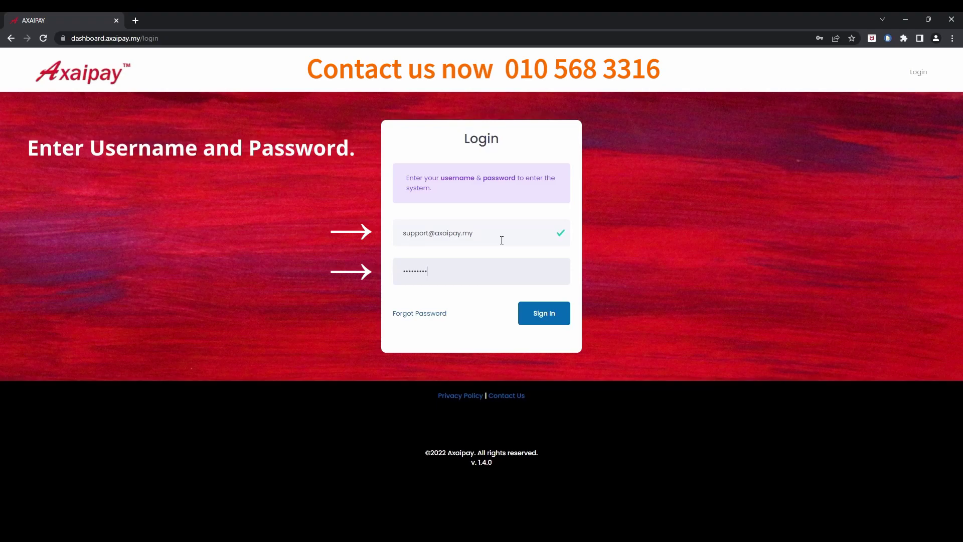
# - Sign in and start a blank new payment link from the Payment Link list
pyautogui.click(545, 315)
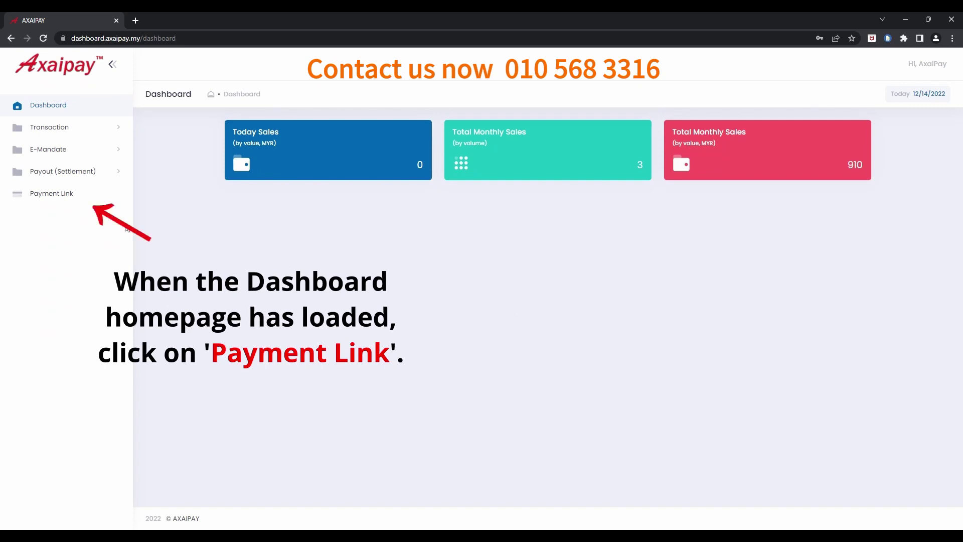
pyautogui.click(69, 201)
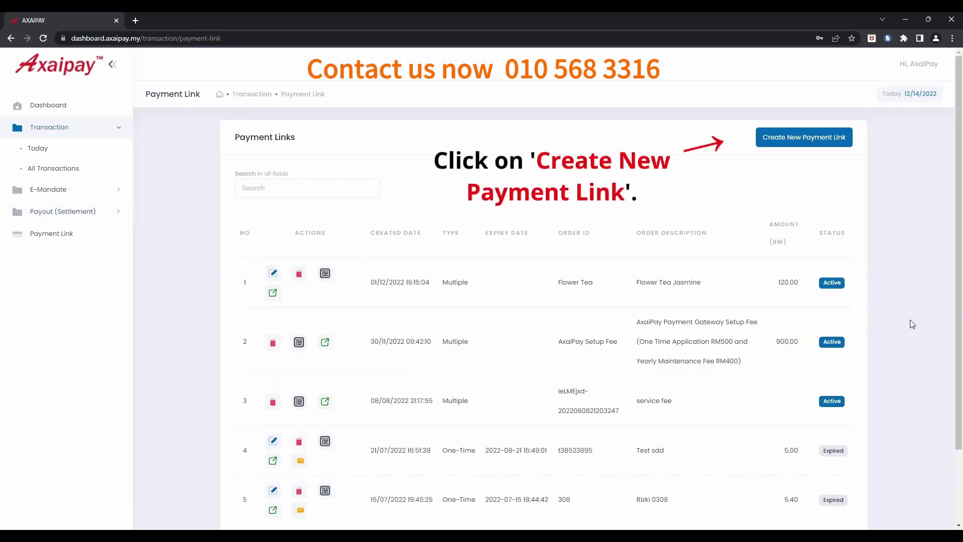
pyautogui.click(812, 143)
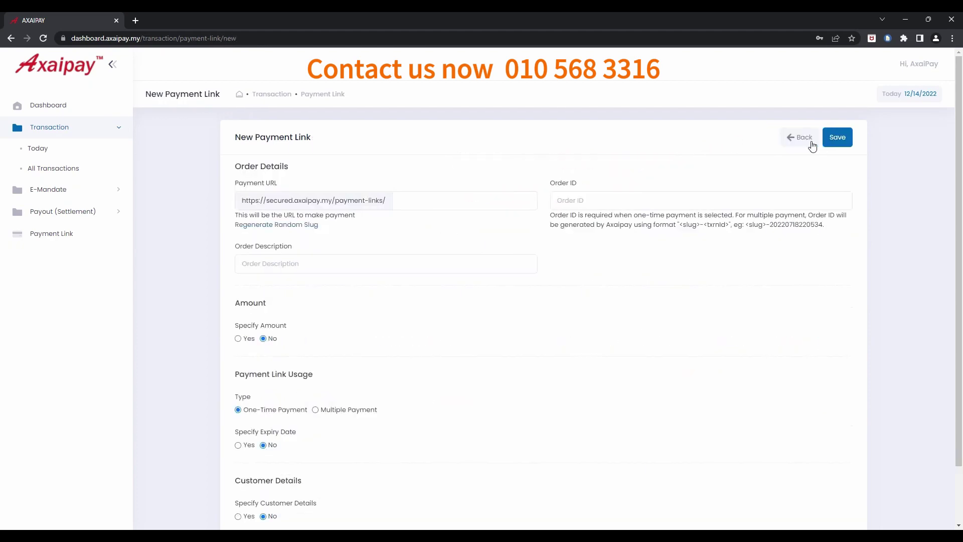
# - Enter order description 'Ice Cream' and order ID 'IceCream' on the new link
pyautogui.click(425, 271)
pyautogui.write('I')
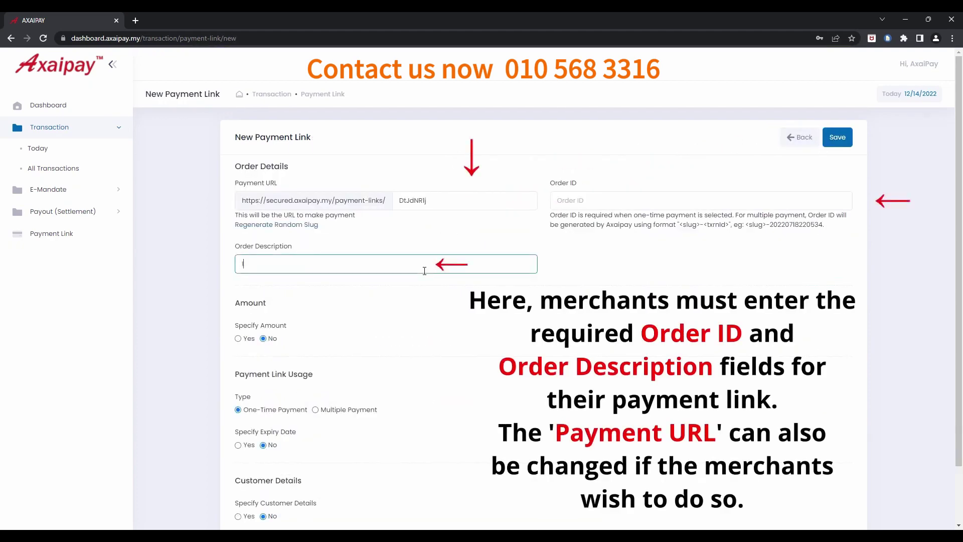
pyautogui.write('ce Cream')
pyautogui.click(615, 208)
pyautogui.write('IceCre')
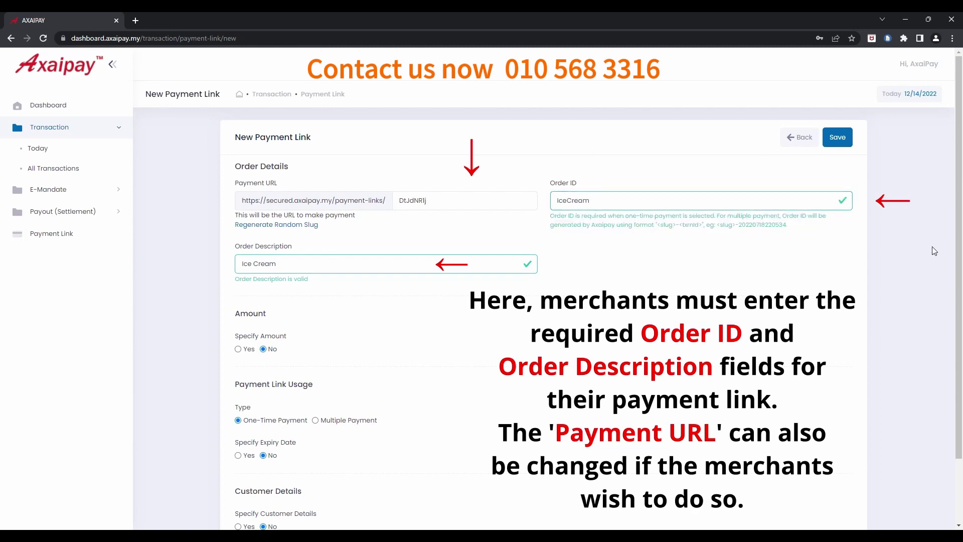
pyautogui.scroll(-2, 928, 257)
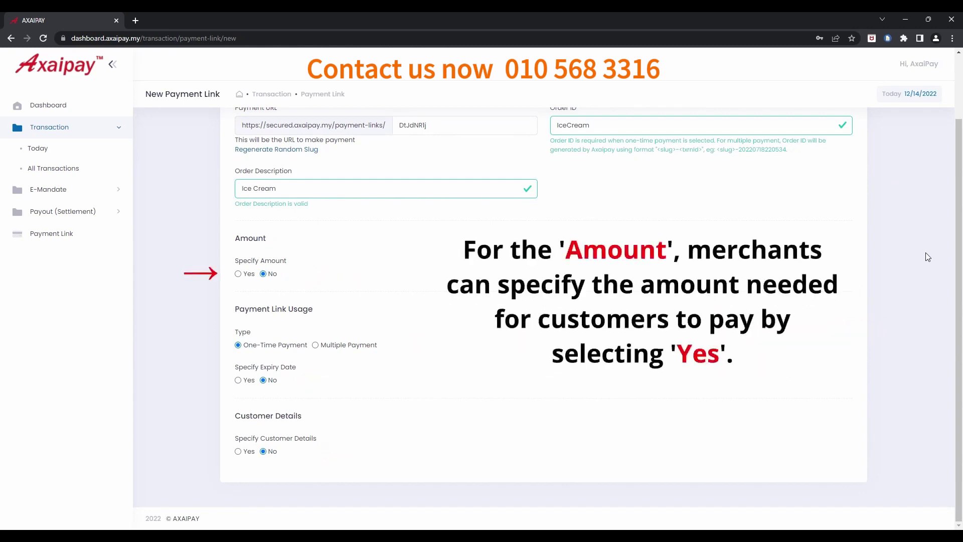
# - Keep the payment amount unspecified and the link set to One-Time Payment
pyautogui.click(238, 273)
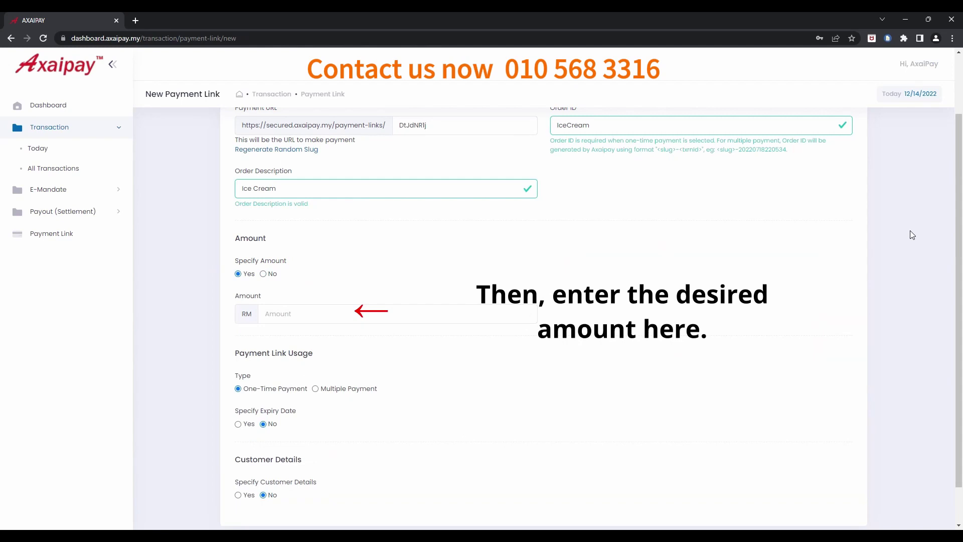
pyautogui.click(263, 273)
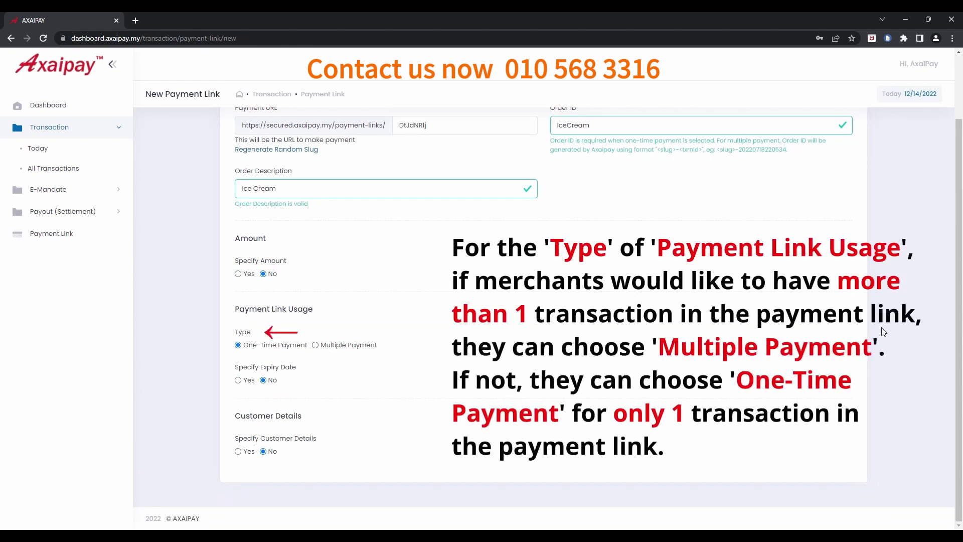
pyautogui.click(315, 345)
pyautogui.click(238, 345)
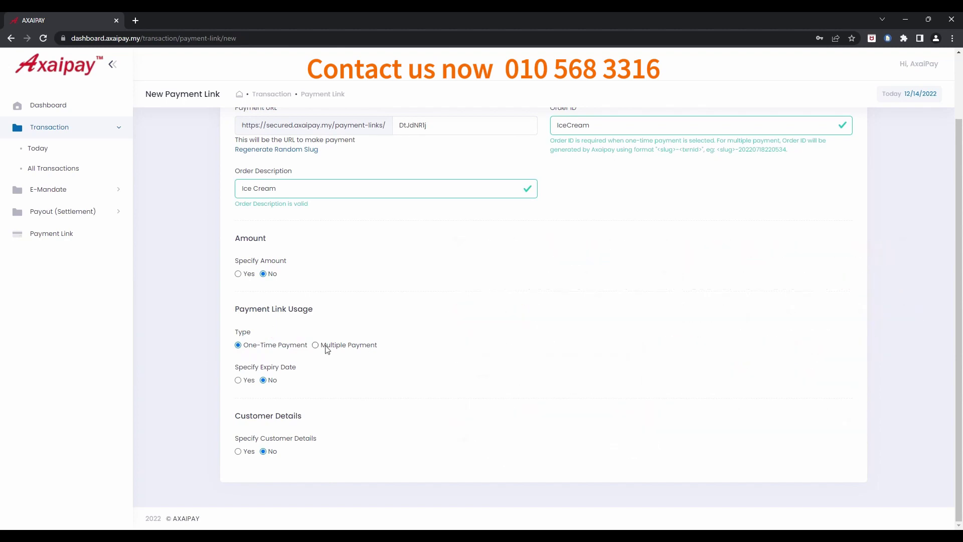
# - Leave the link with no expiry date and no customer name or e-mail collection
pyautogui.click(238, 380)
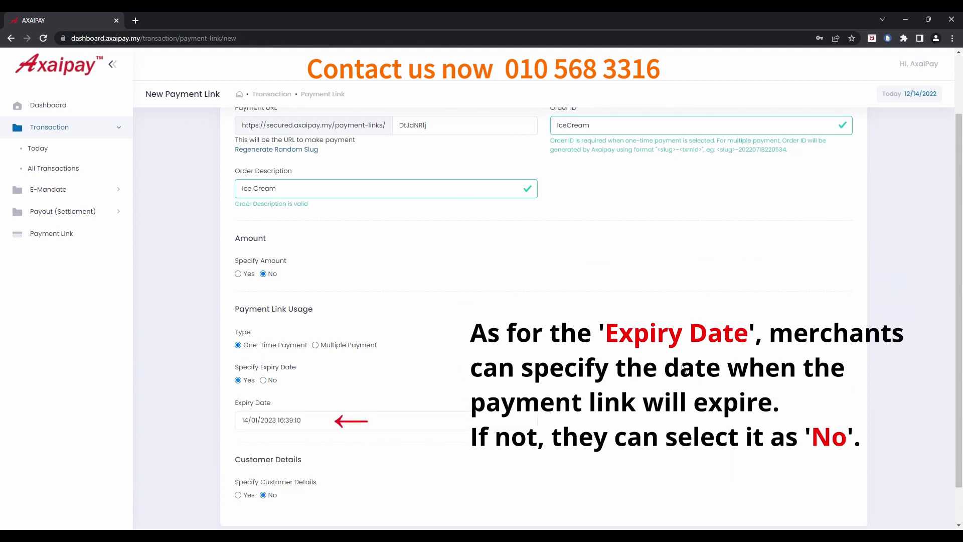
pyautogui.click(427, 423)
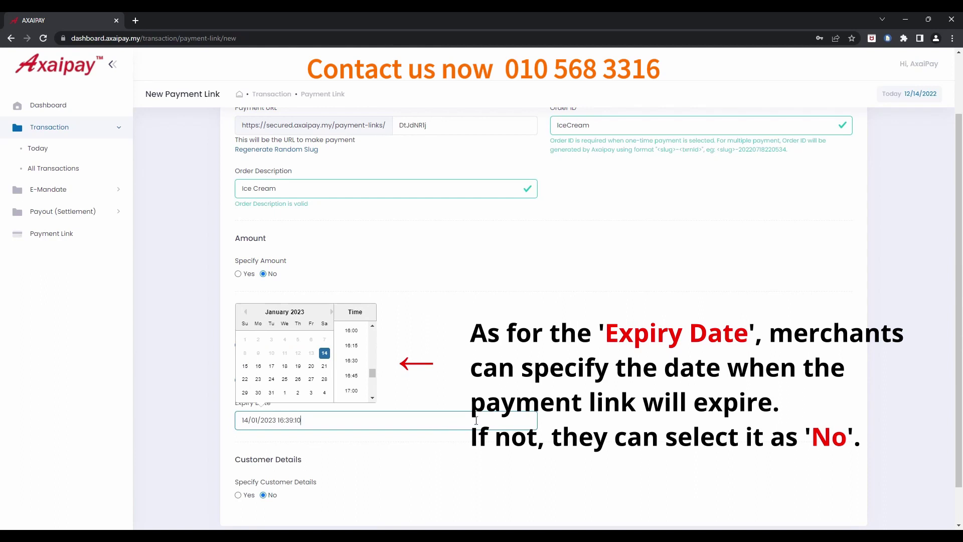
pyautogui.click(608, 390)
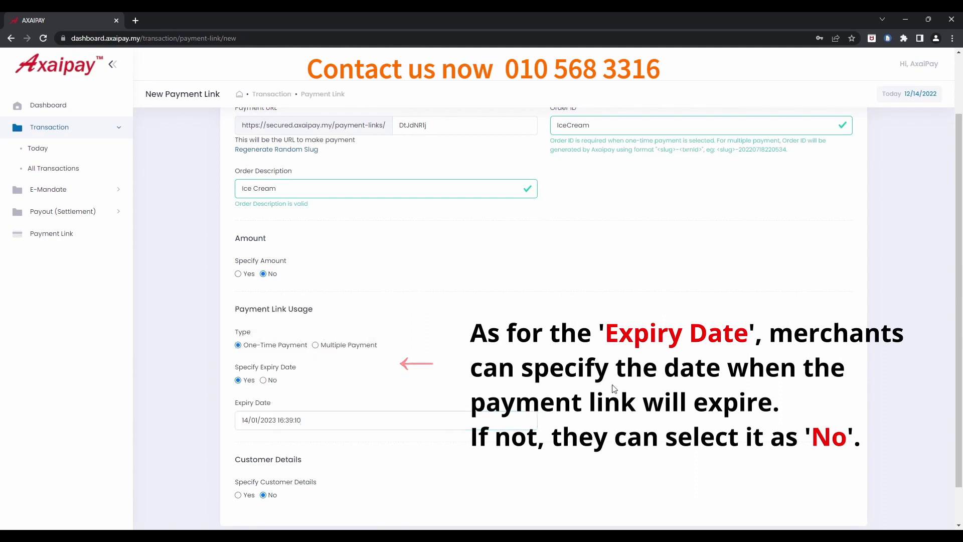
pyautogui.click(271, 382)
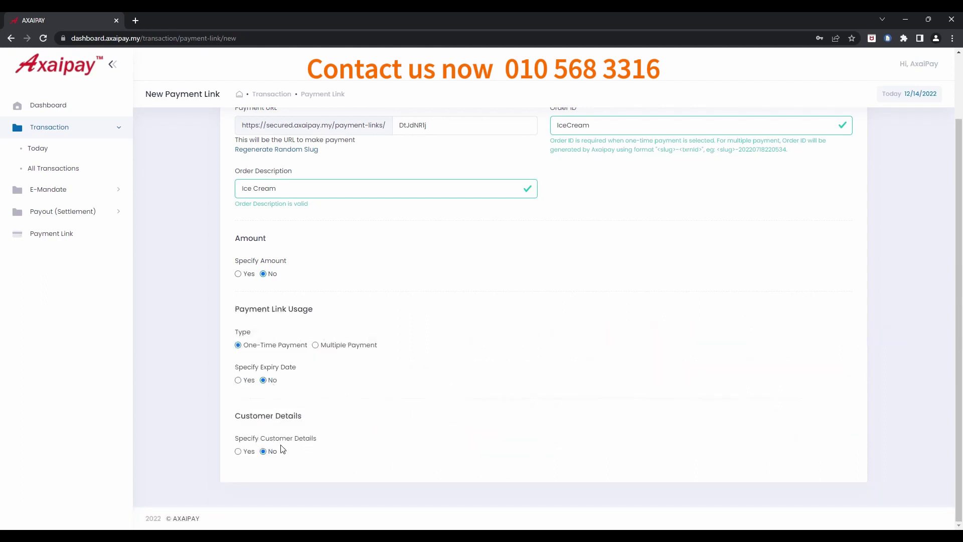
pyautogui.click(238, 451)
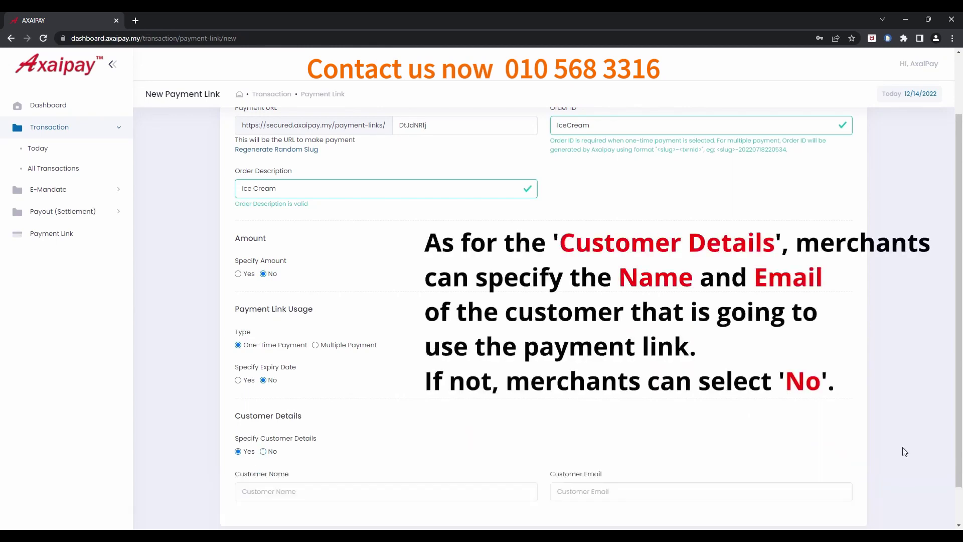
pyautogui.scroll(-1, 905, 447)
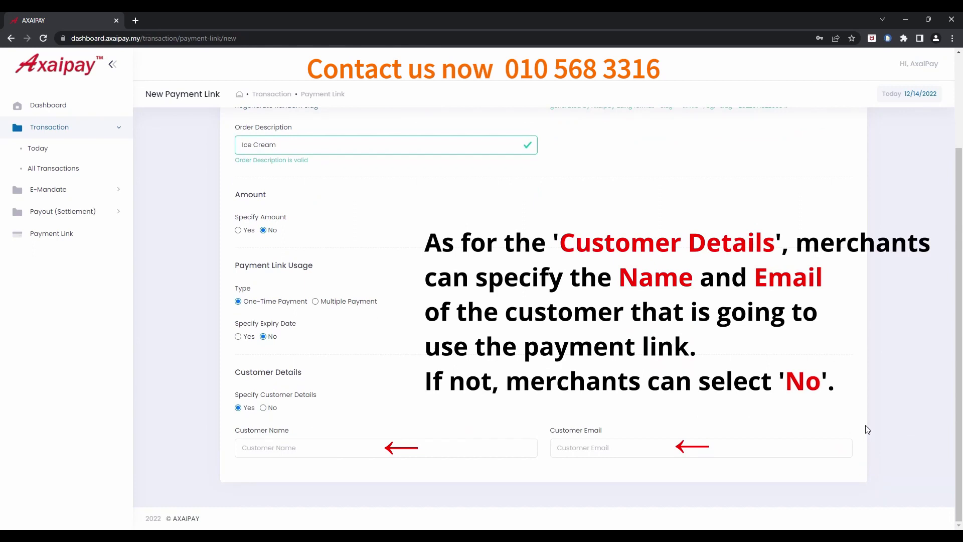
pyautogui.click(271, 407)
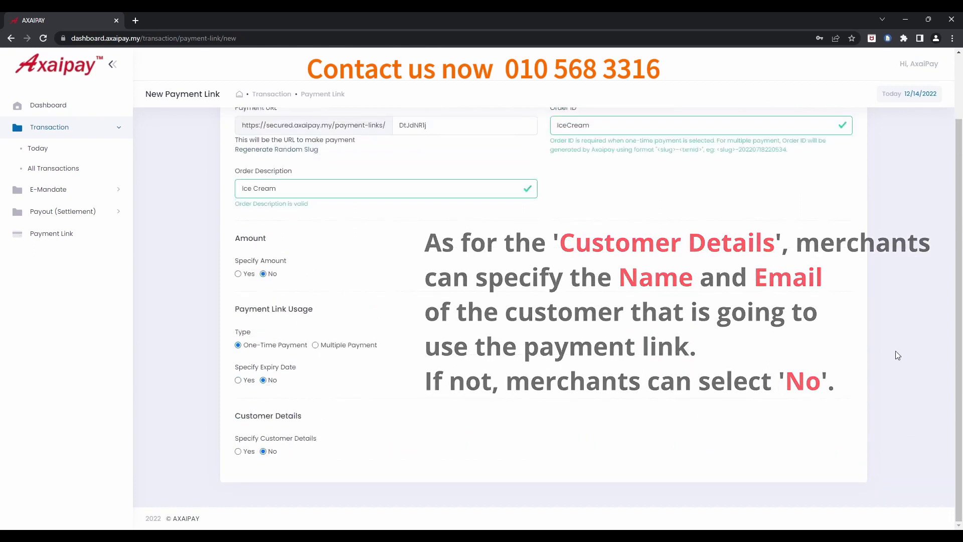
pyautogui.scroll(2, 896, 350)
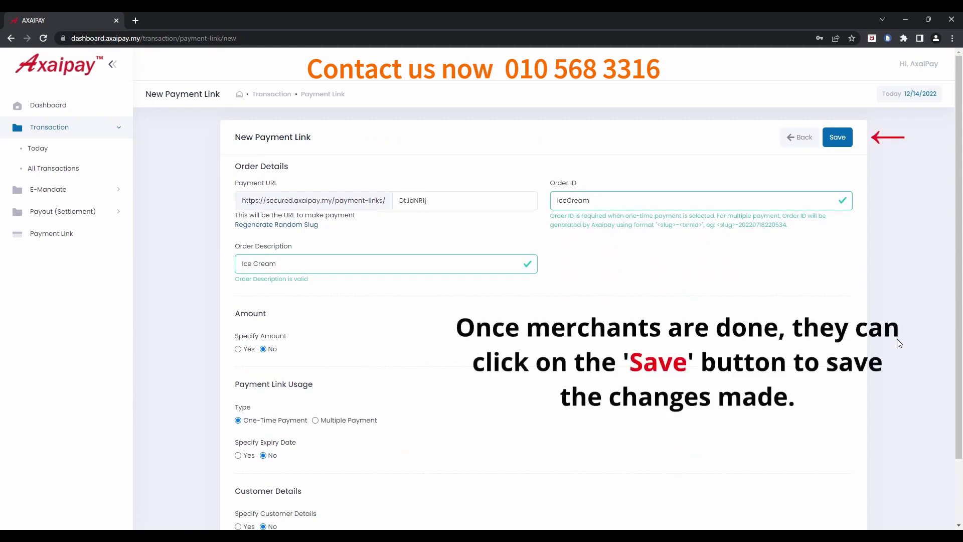
# - Save the IceCream one-time link, then reopen its edit form from the list
pyautogui.click(843, 145)
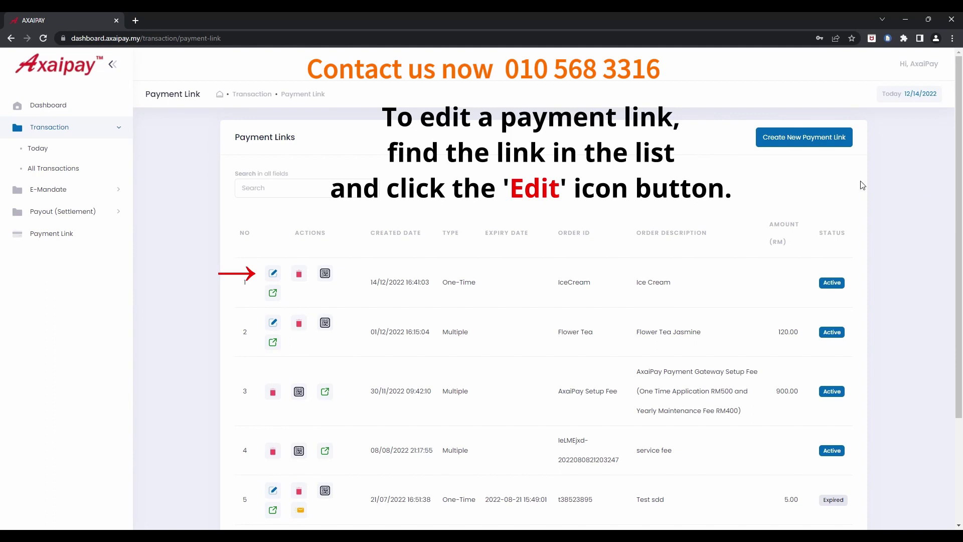
pyautogui.click(273, 273)
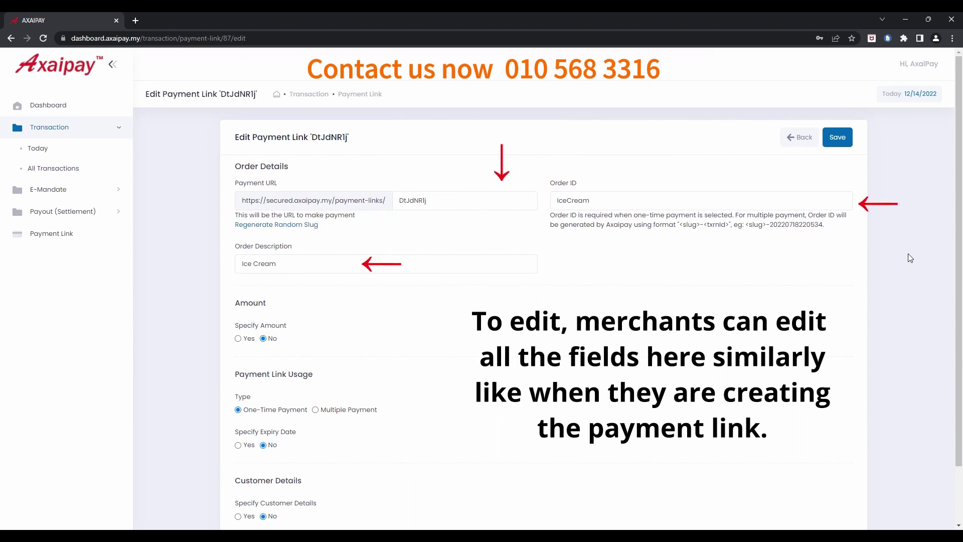
# - Review the IceCream Edit Payment Link form and save it unchanged
pyautogui.scroll(-2, 910, 258)
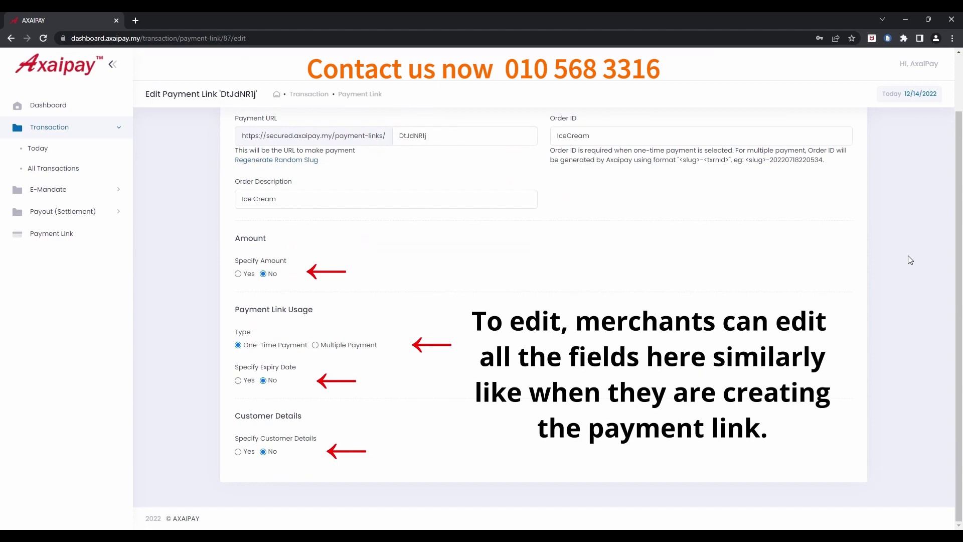
pyautogui.scroll(2, 910, 260)
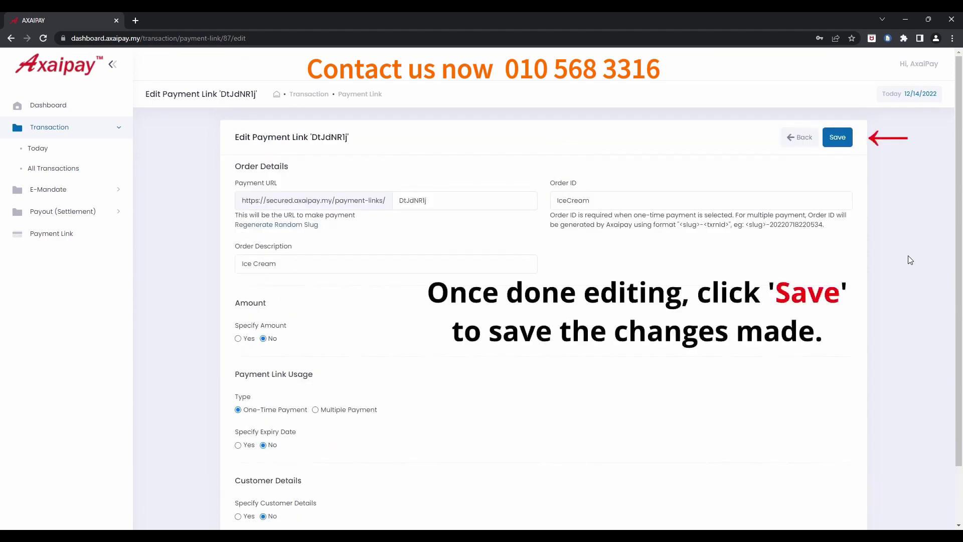
pyautogui.click(843, 138)
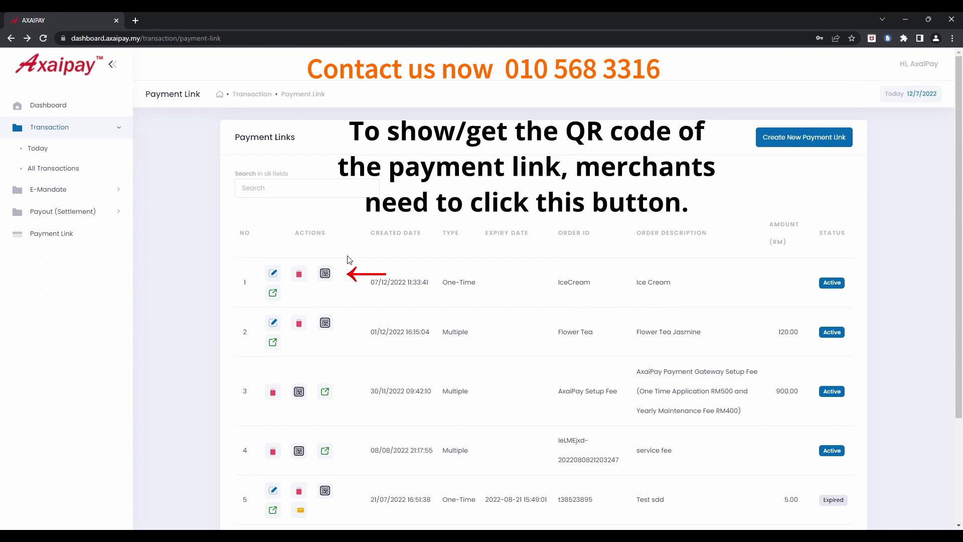
pyautogui.click(325, 274)
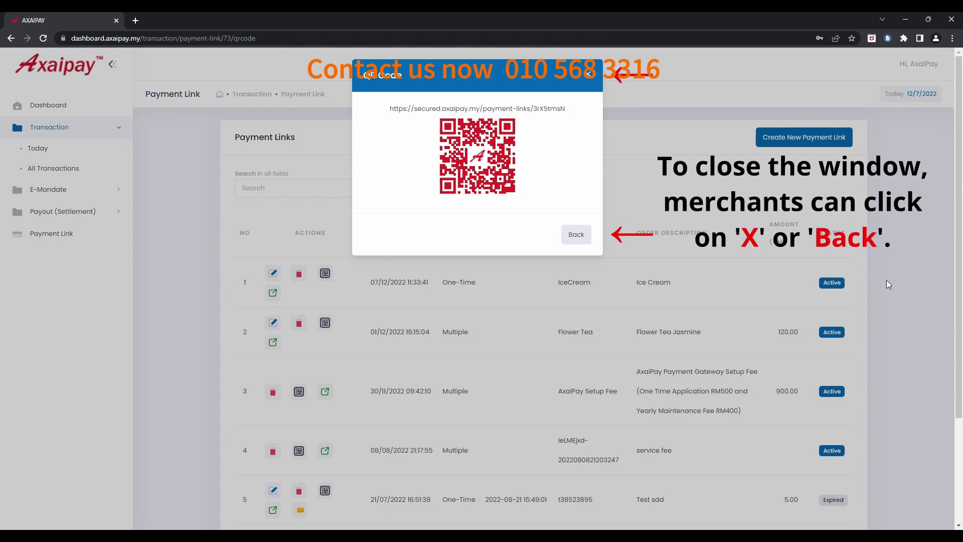
pyautogui.click(591, 75)
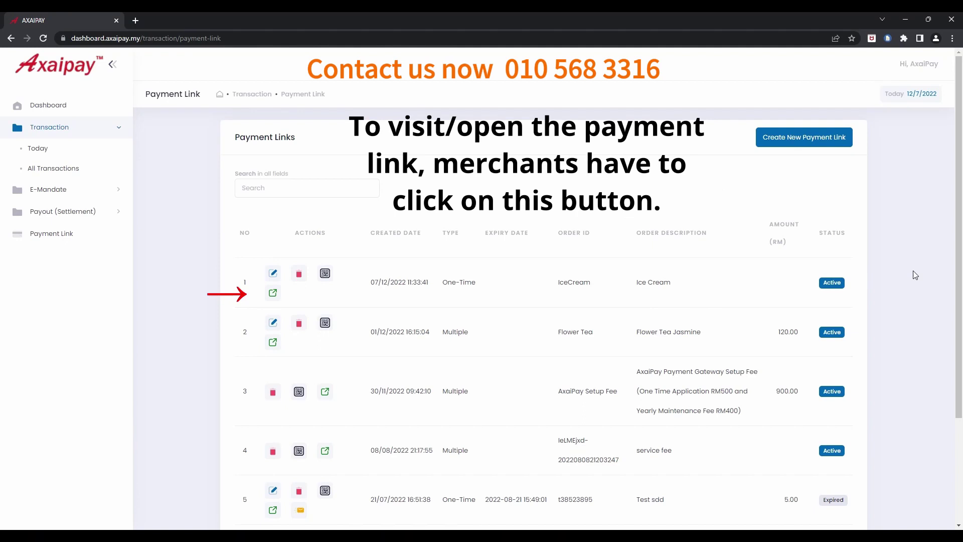
# - Open the IceCream checkout page and enter RM 5 with the customer's full name and e-mail
pyautogui.click(273, 293)
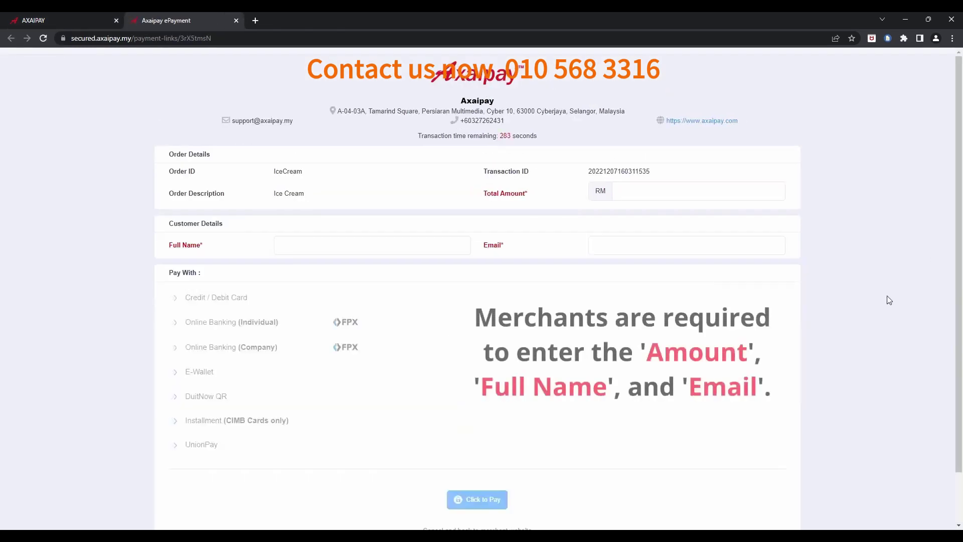
pyautogui.click(725, 198)
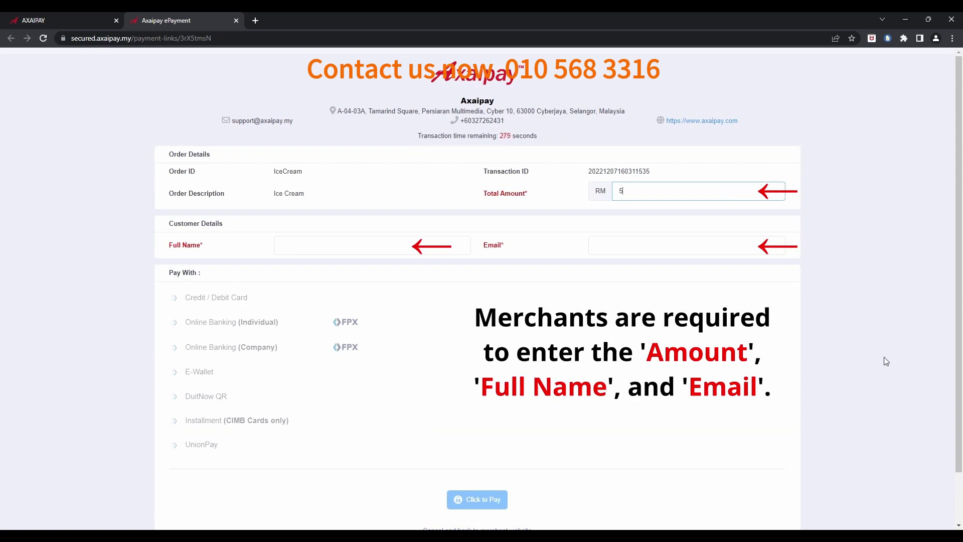
pyautogui.press('Tab')
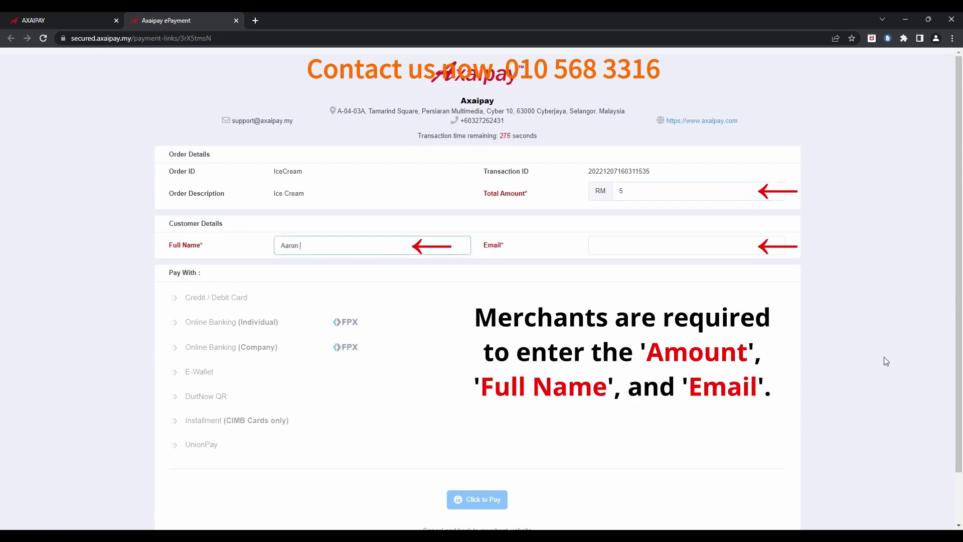
pyautogui.press('Tab')
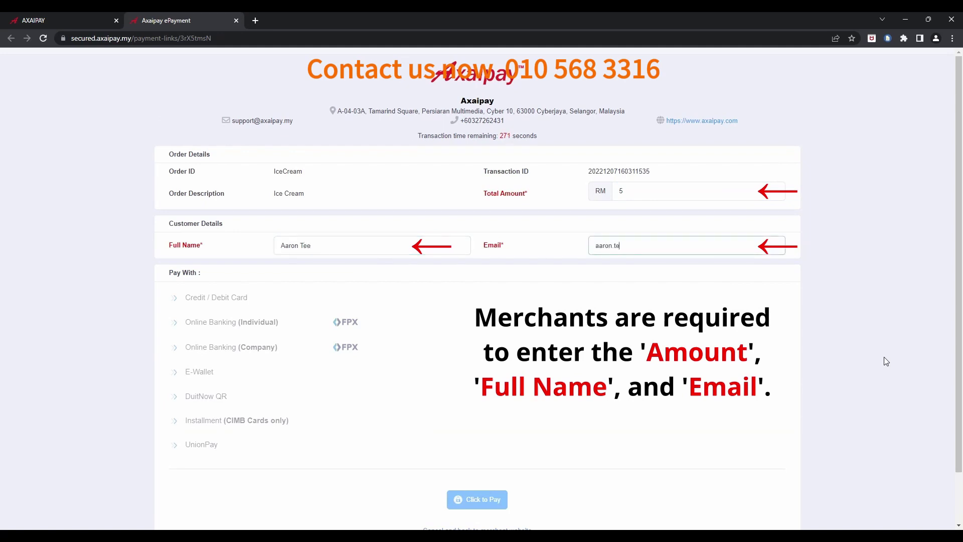
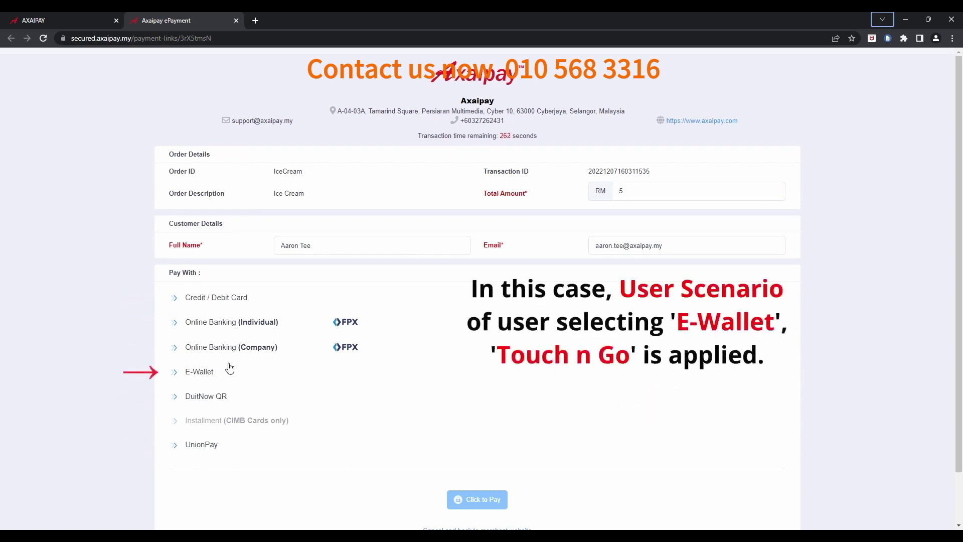
# - Choose Touch n Go under E-Wallet, tick the charge authorization, and click Click to Pay
pyautogui.click(213, 374)
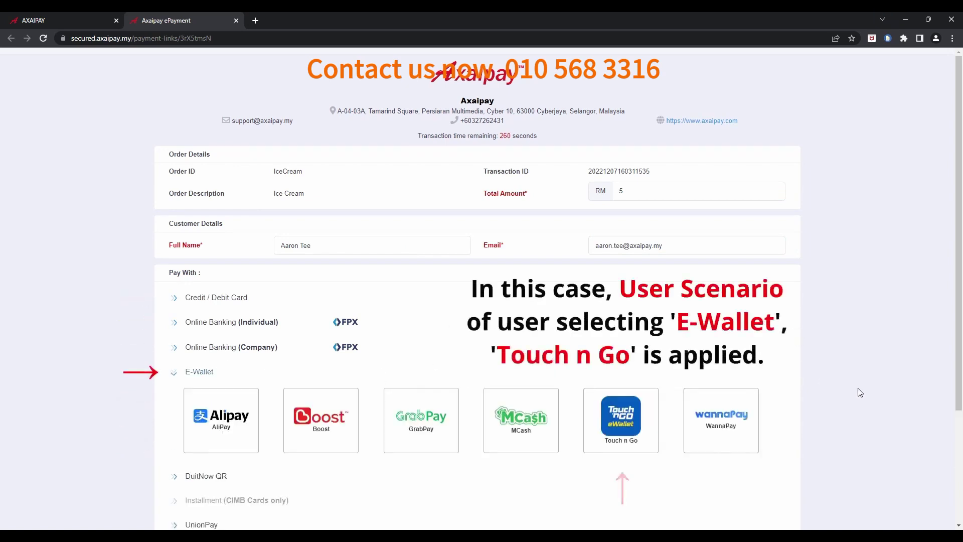
pyautogui.click(638, 417)
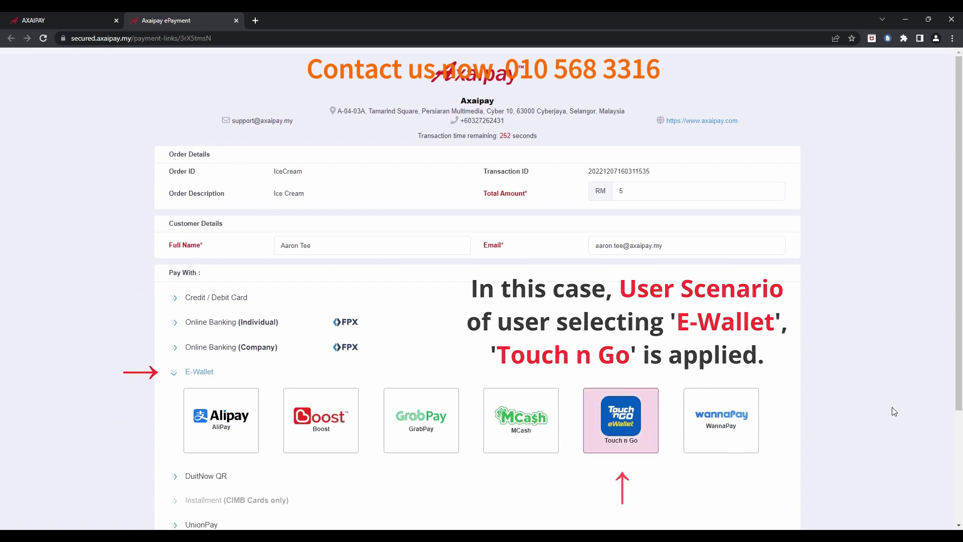
pyautogui.scroll(-3, 896, 411)
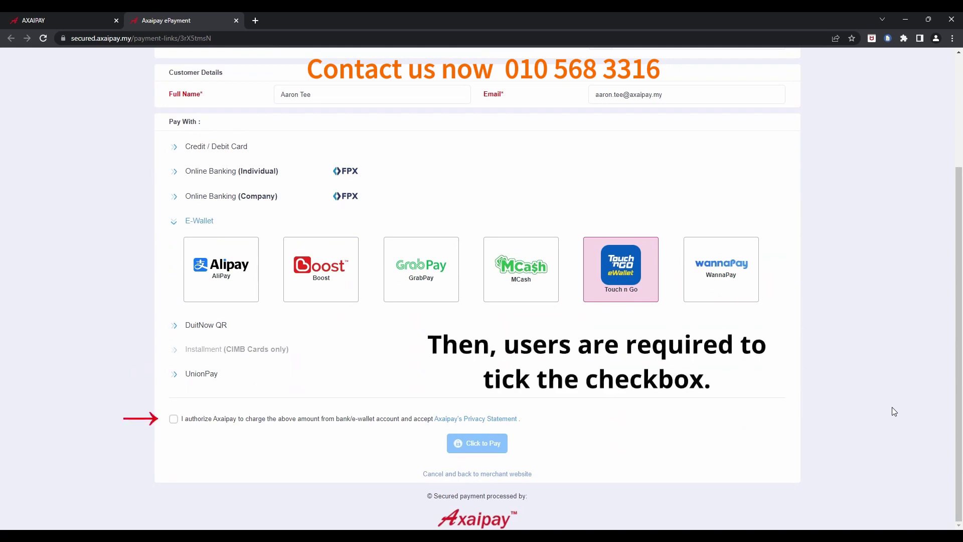
pyautogui.click(173, 418)
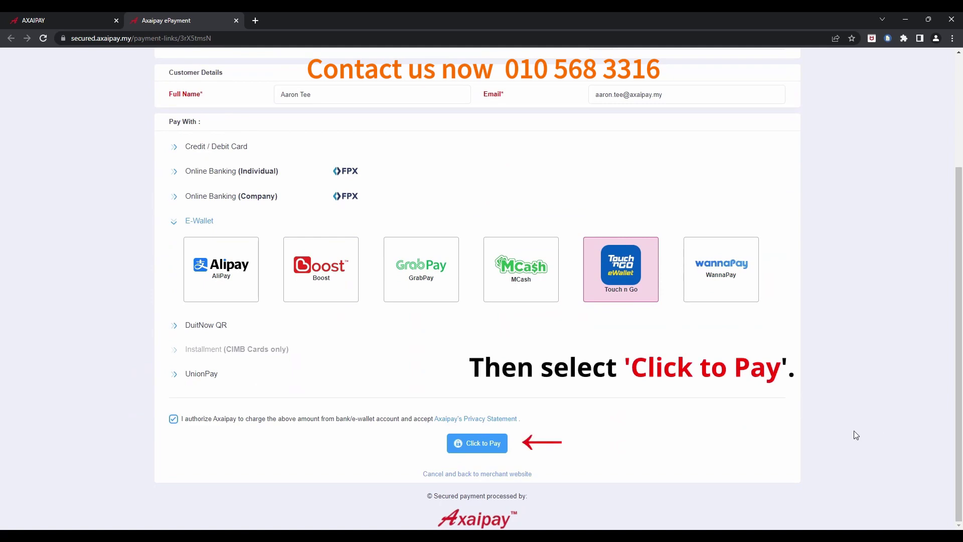
pyautogui.click(493, 450)
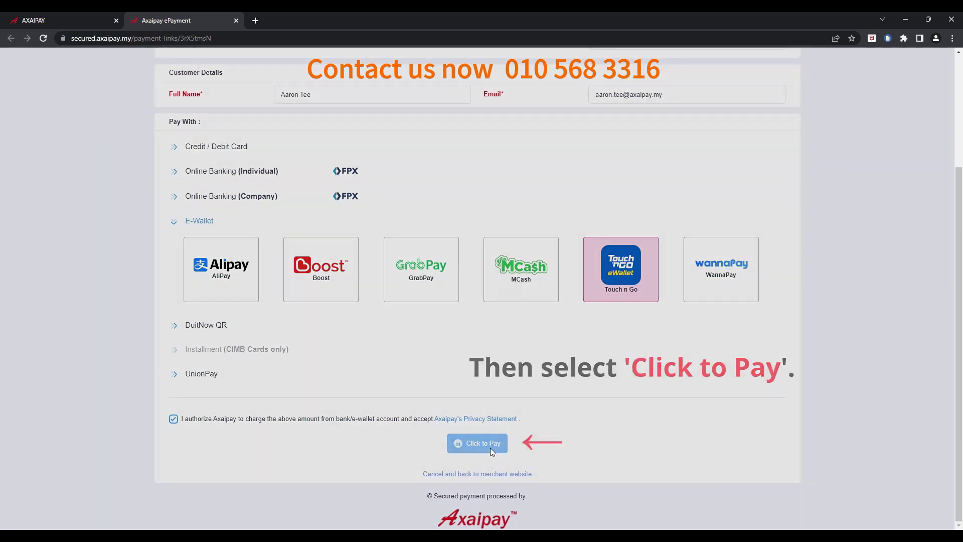